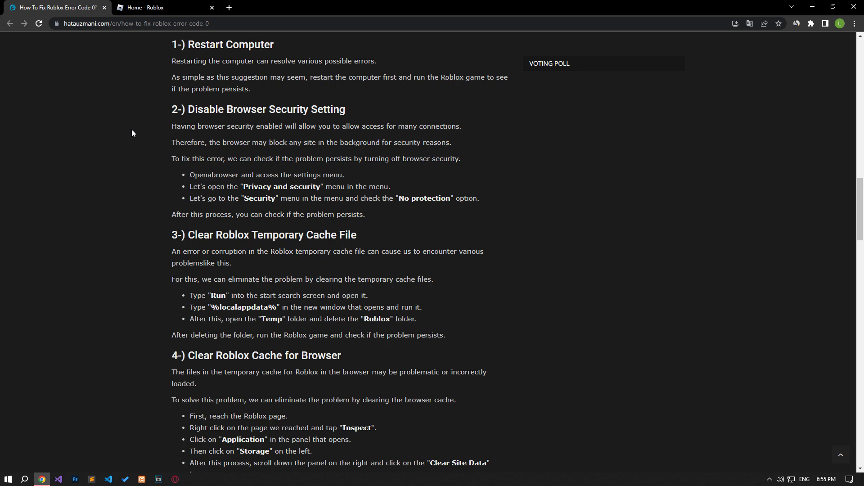
# Bring up the restart options, then set Chrome's Safe Browsing to No protection under Privacy and security.
pyautogui.click(8, 479)
pyautogui.click(13, 461)
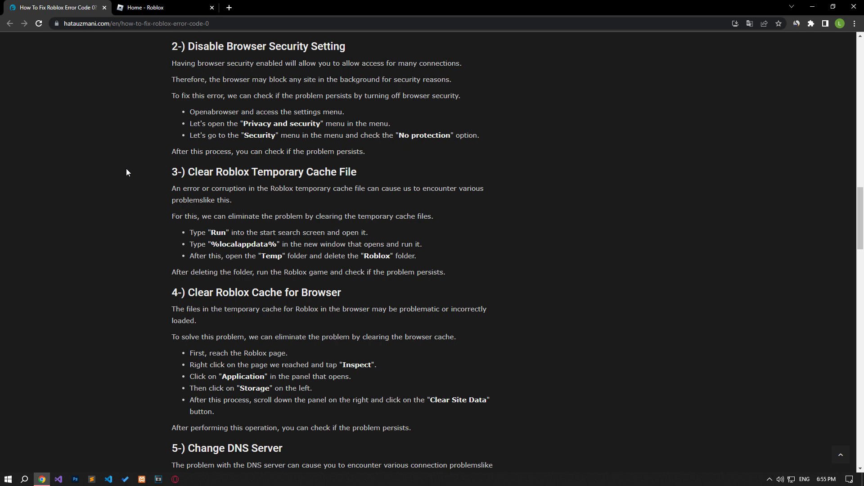
pyautogui.click(854, 24)
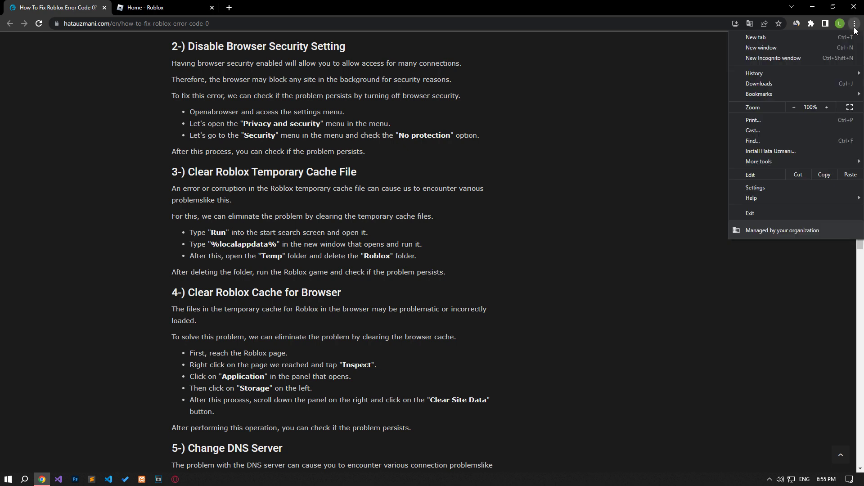
pyautogui.click(762, 188)
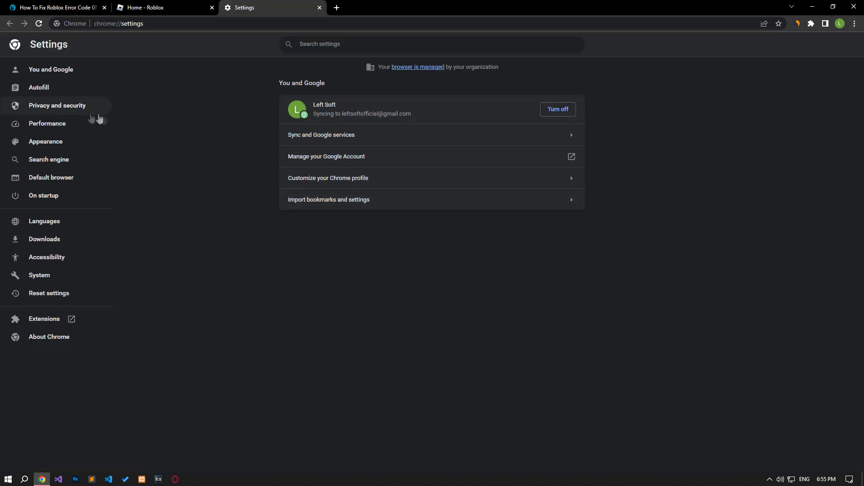
pyautogui.click(33, 108)
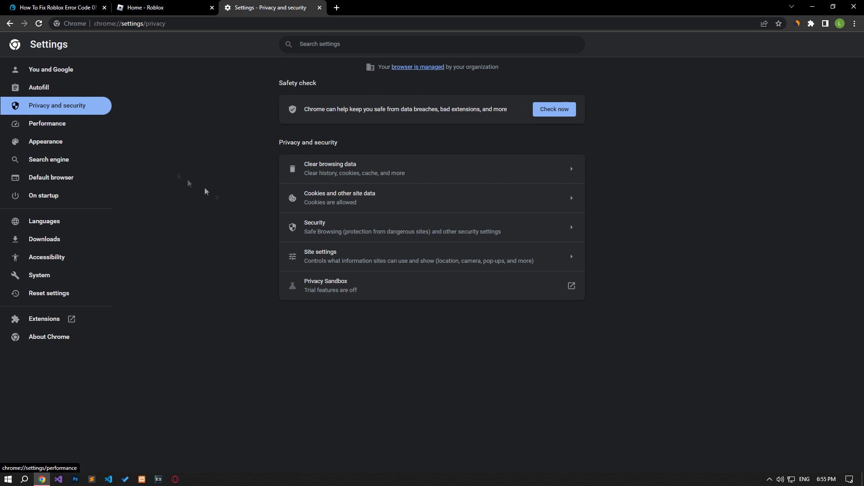
pyautogui.click(321, 226)
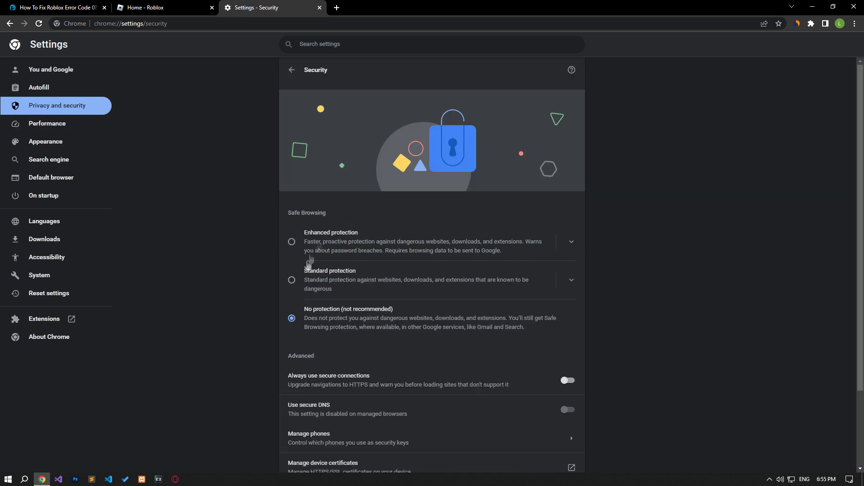
pyautogui.click(292, 318)
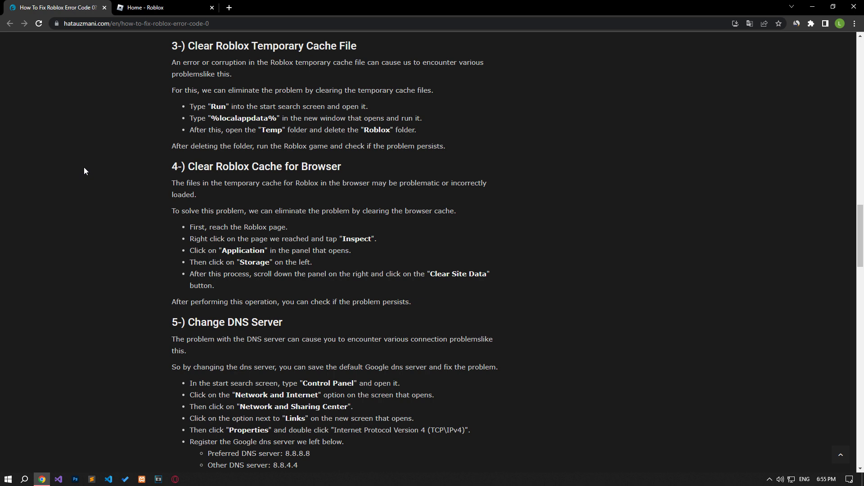
# Open the local AppData folder by pasting the article's %localappdata% path into Run.
pyautogui.click(4, 480)
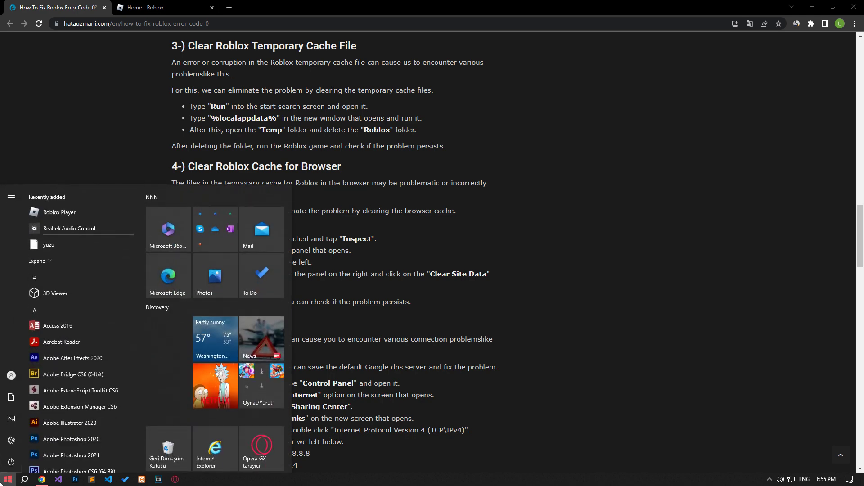
pyautogui.write('run')
pyautogui.press('Return')
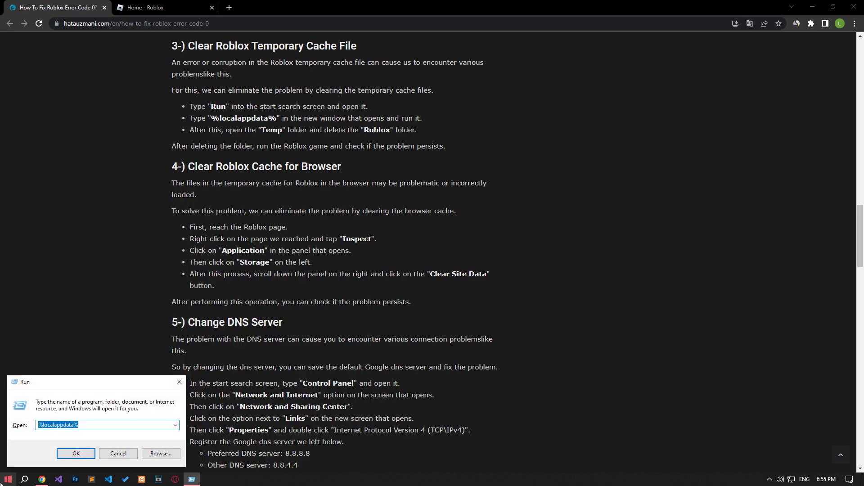
pyautogui.moveTo(211, 118); pyautogui.dragTo(278, 120)
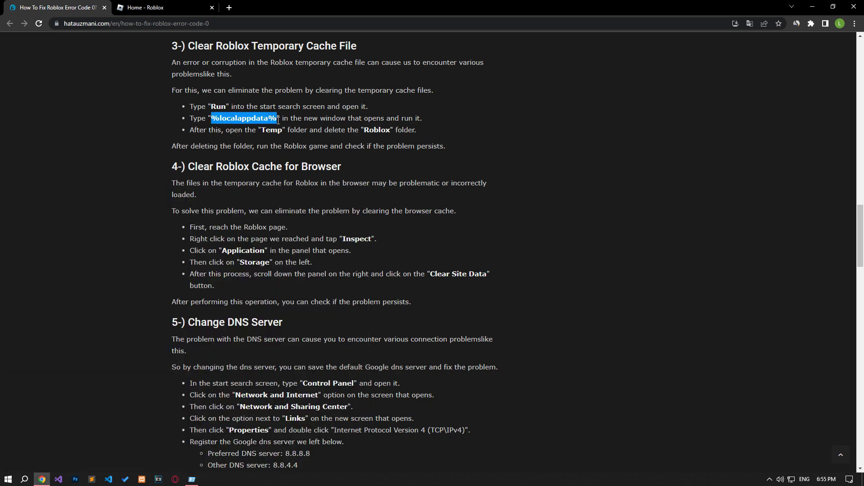
pyautogui.rightClick(278, 121)
pyautogui.click(286, 126)
pyautogui.press('super+r')
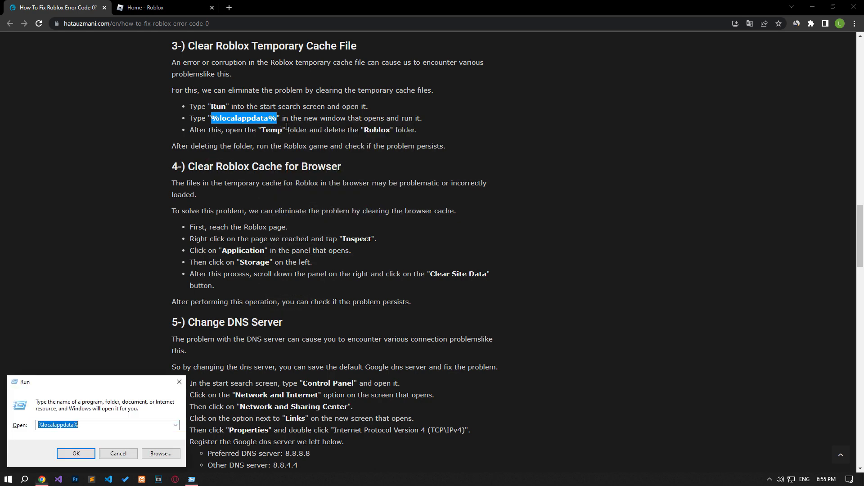
pyautogui.rightClick(70, 425)
pyautogui.click(91, 341)
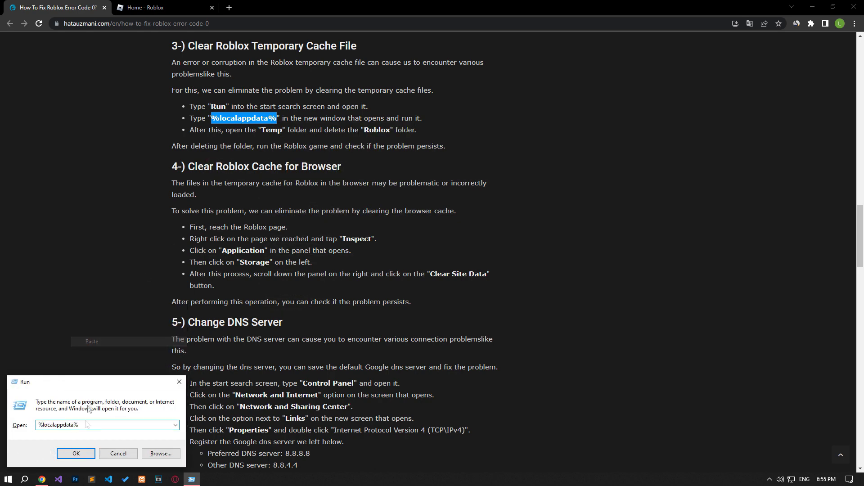
pyautogui.click(73, 450)
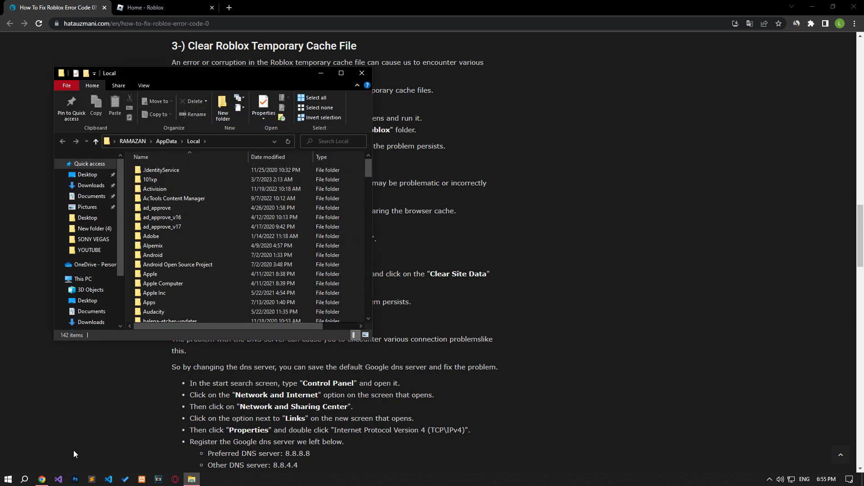
# Open the Temp folder and delete its Roblox folder.
pyautogui.write('temp')
pyautogui.doubleClick(160, 167)
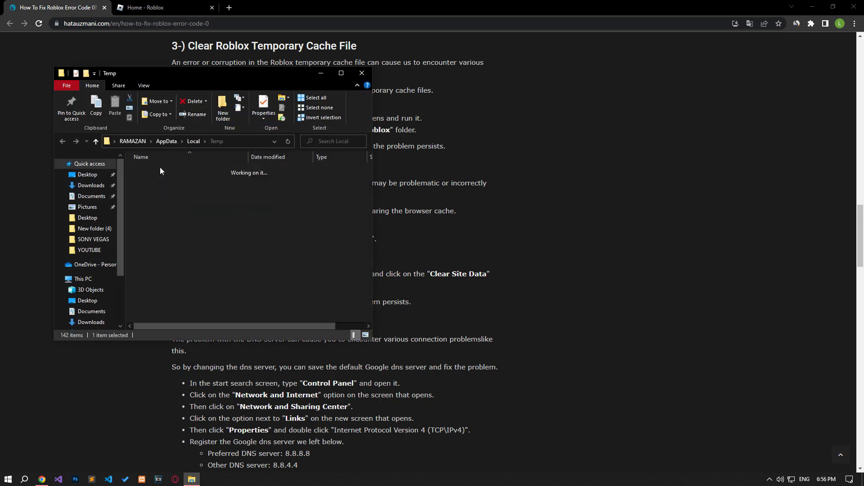
pyautogui.write('roblox')
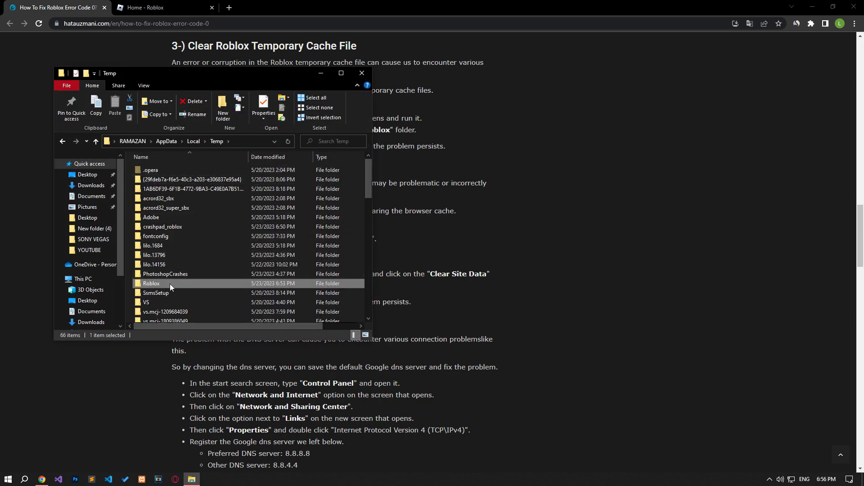
pyautogui.rightClick(169, 283)
pyautogui.click(201, 250)
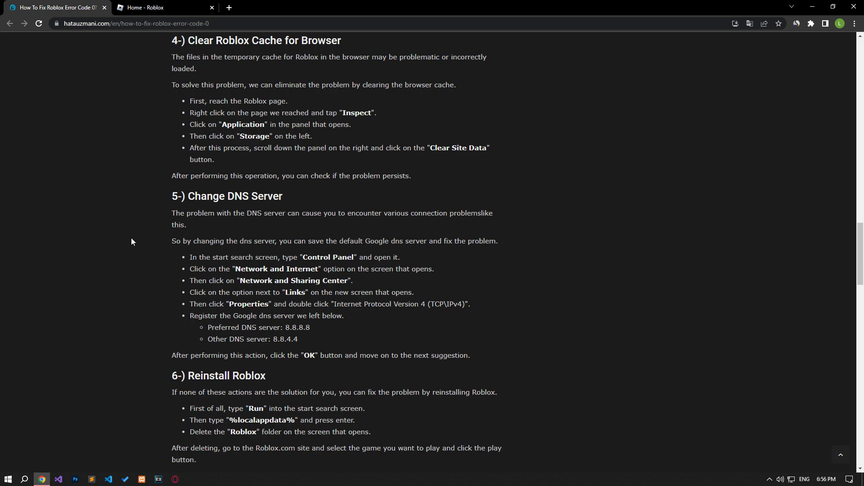
# On the Roblox home tab, use DevTools' Application storage panel to clear roblox.com site data.
pyautogui.click(145, 7)
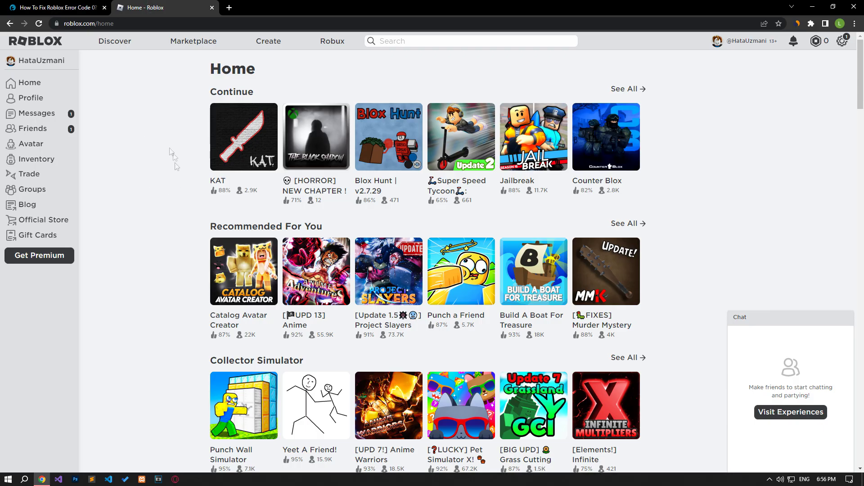
pyautogui.rightClick(152, 156)
pyautogui.click(183, 330)
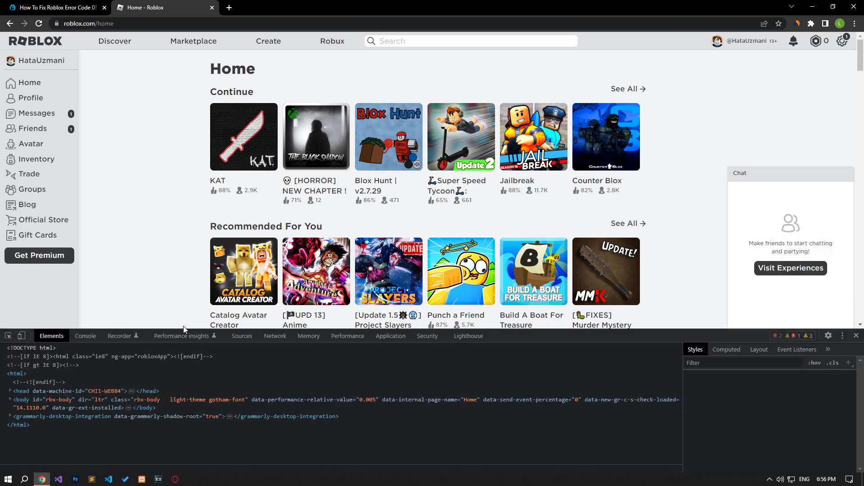
pyautogui.click(390, 336)
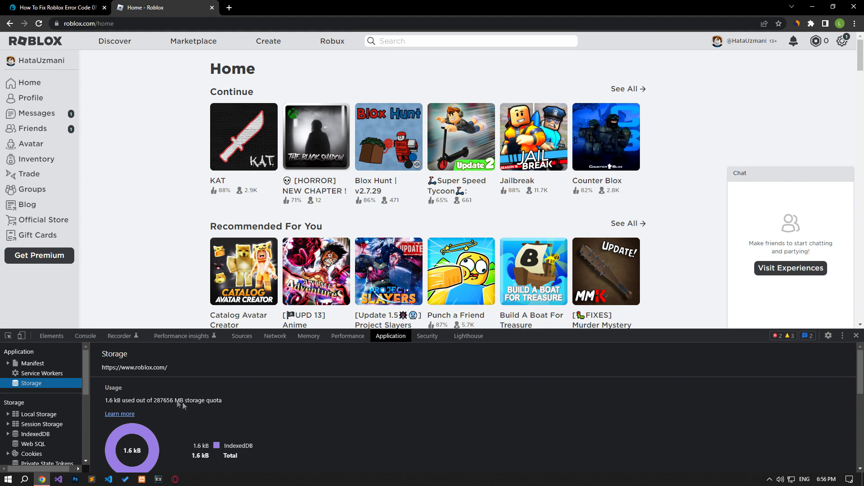
pyautogui.scroll(-2, 138, 396)
pyautogui.click(131, 434)
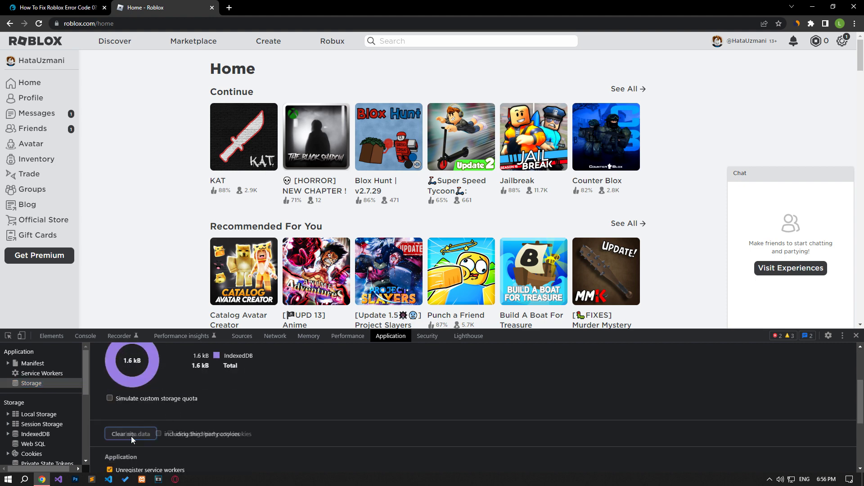
pyautogui.press('F5')
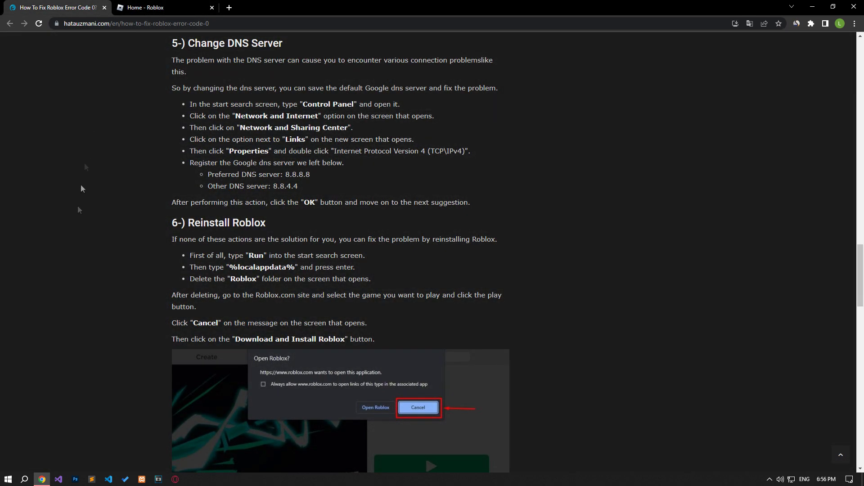
# Open the Ethernet connection's TCP/IPv4 properties via Control Panel's Network and Sharing Center.
pyautogui.click(8, 480)
pyautogui.write('control')
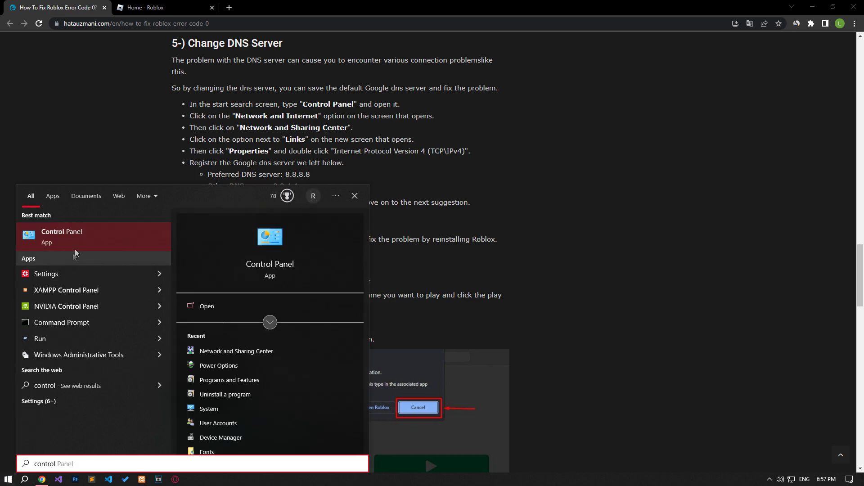
pyautogui.click(94, 242)
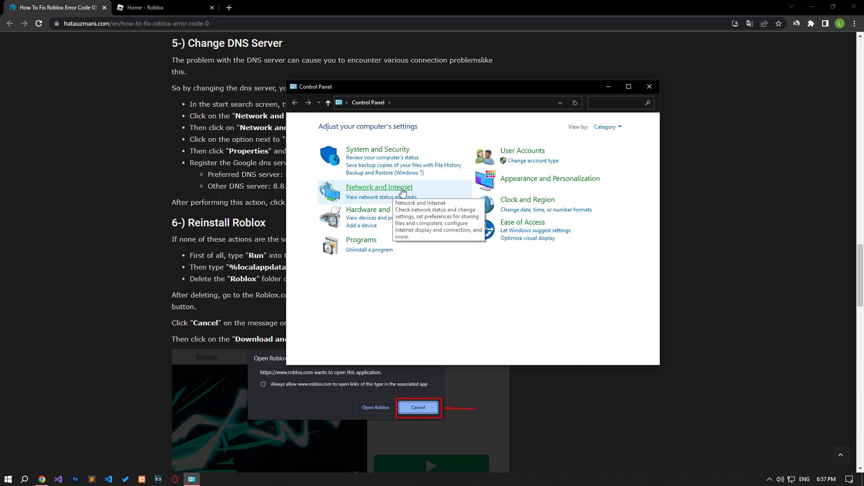
pyautogui.click(381, 193)
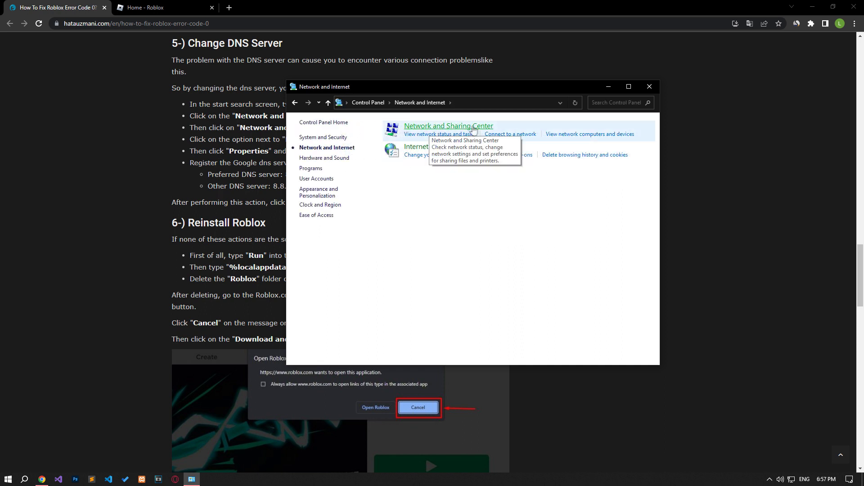
pyautogui.click(486, 129)
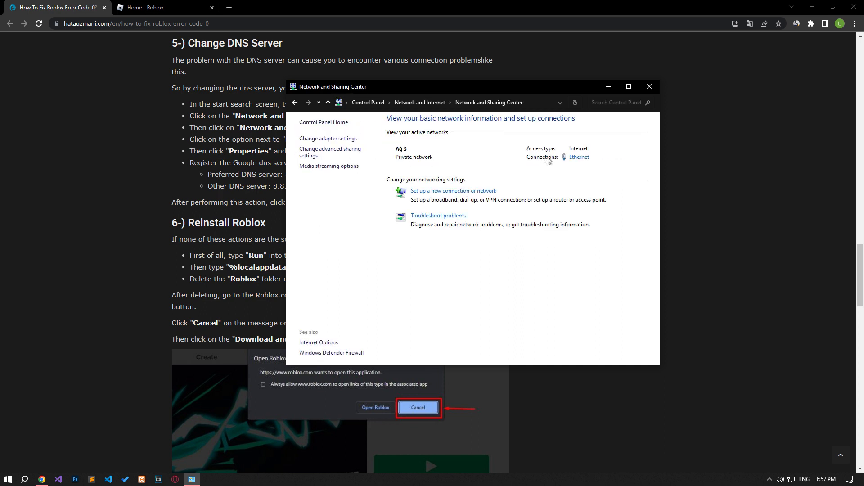
pyautogui.click(581, 159)
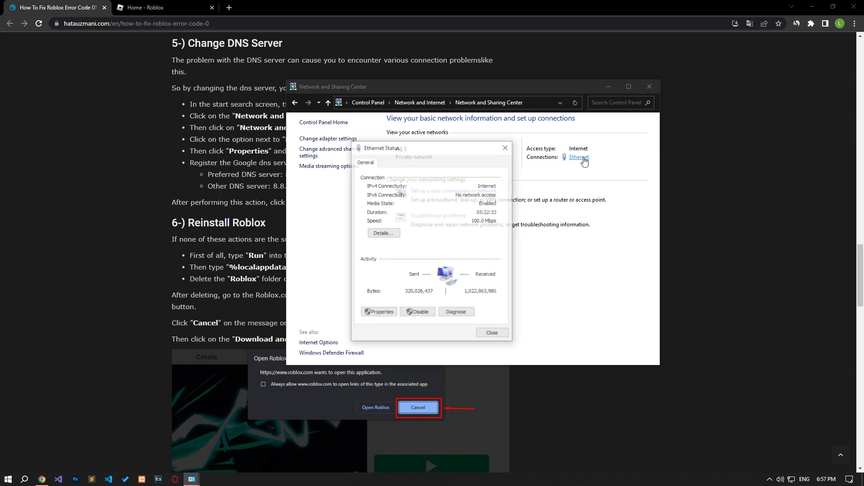
pyautogui.click(387, 317)
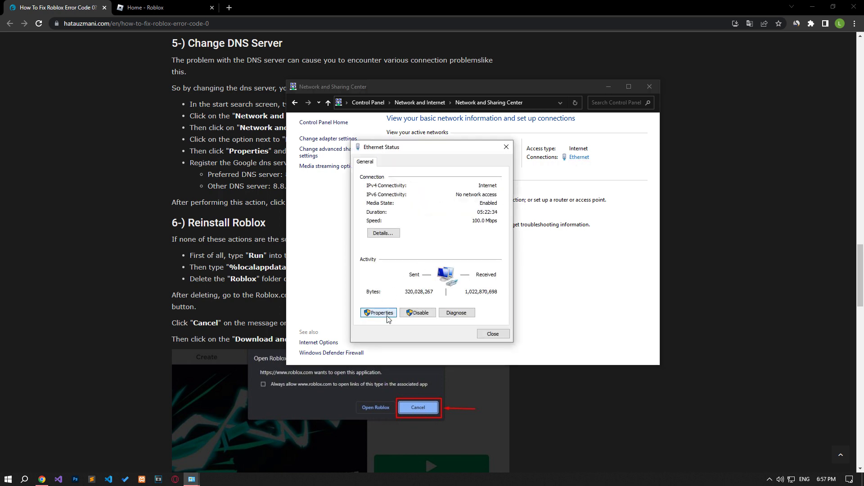
pyautogui.click(402, 258)
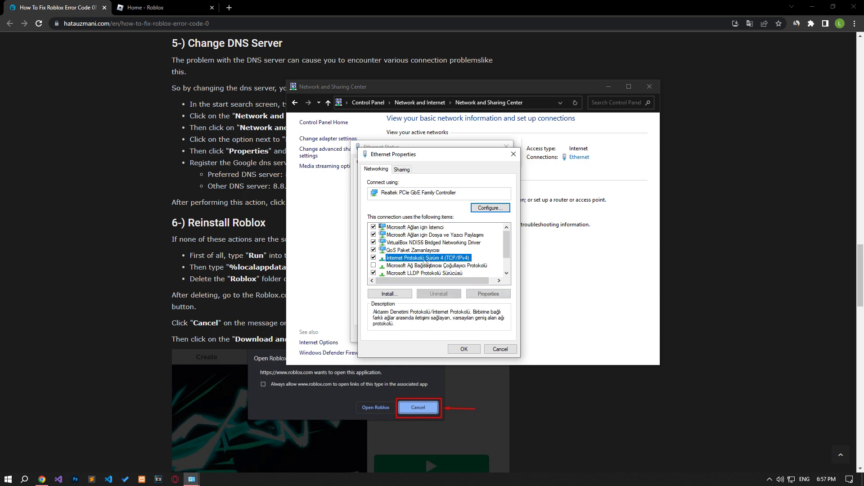
pyautogui.doubleClick(461, 261)
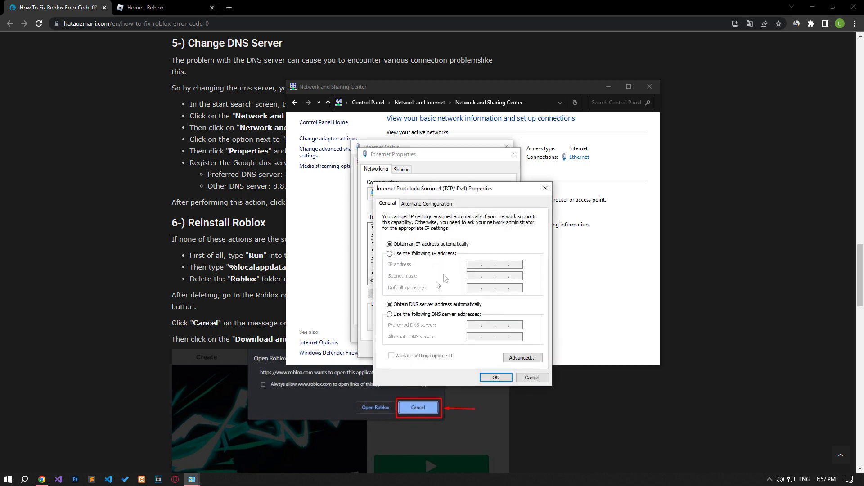
# Set the IPv4 DNS servers to 8.8.8.8 preferred and 8.8.4.4 alternate.
pyautogui.click(413, 315)
pyautogui.write('8.8.8.8')
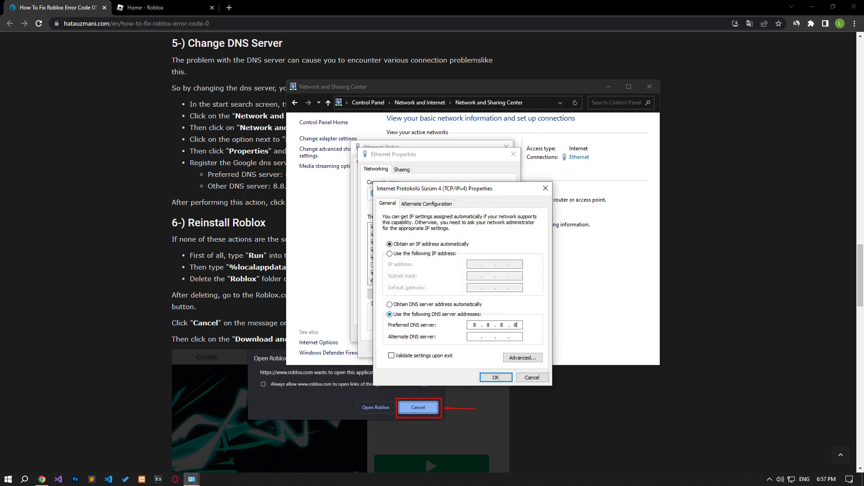
pyautogui.press('Tab')
pyautogui.write('8.8.4.4')
pyautogui.click(496, 378)
# Uncheck IPv6 for the Ethernet connection and apply the changes.
pyautogui.scroll(-2, 436, 260)
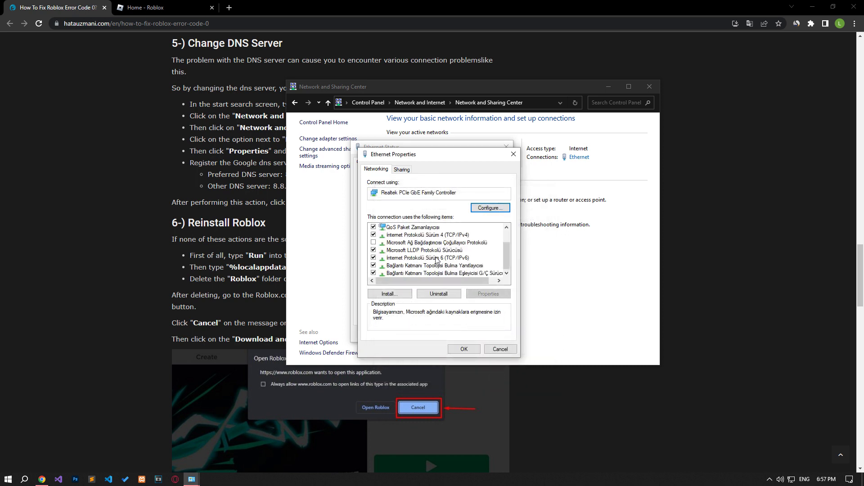
pyautogui.click(436, 259)
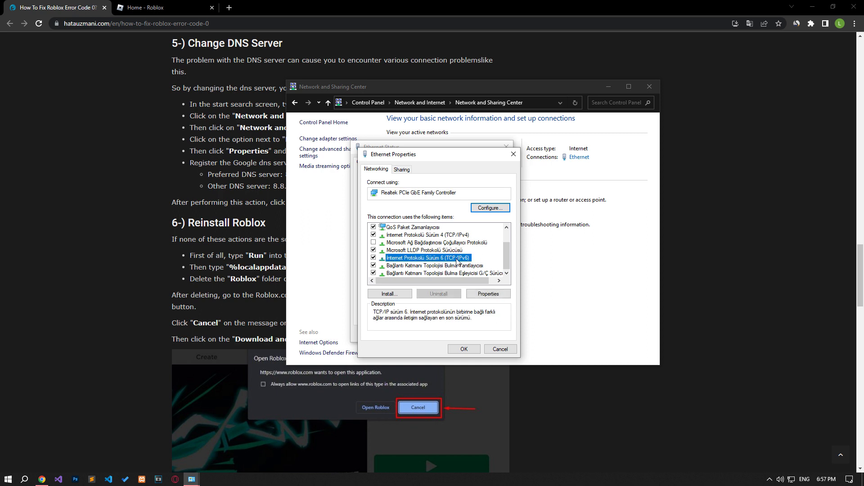
pyautogui.click(374, 257)
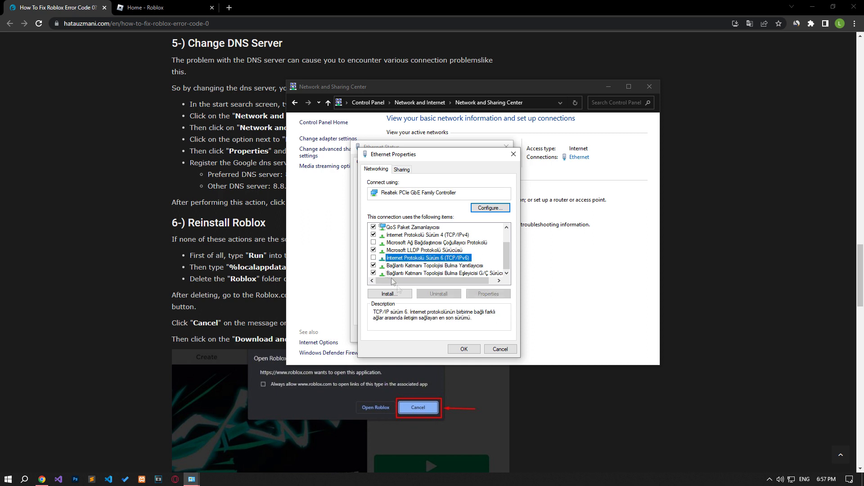
pyautogui.click(471, 348)
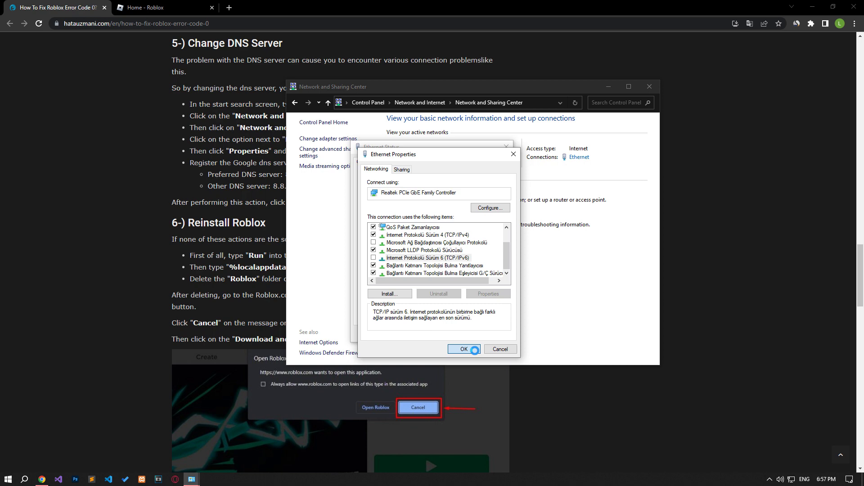
pyautogui.click(490, 331)
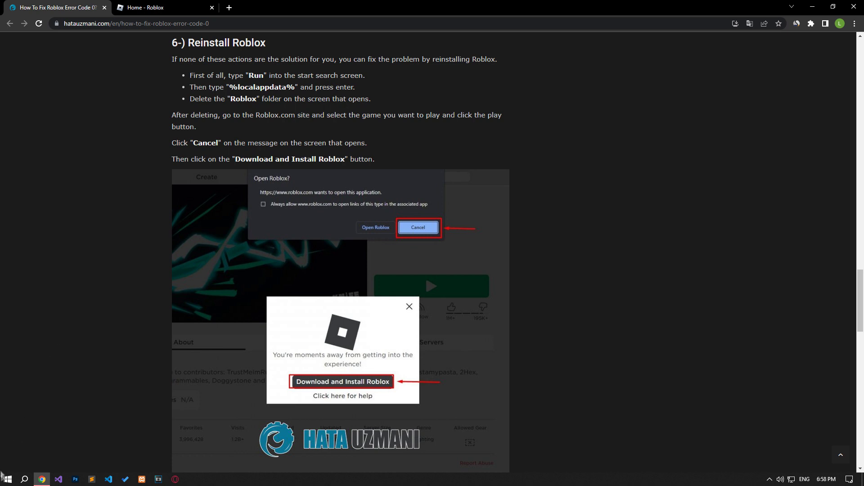
# Launch Run, paste the article's %localappdata% path, and open the AppData\Local folder.
pyautogui.click(7, 479)
pyautogui.write('run')
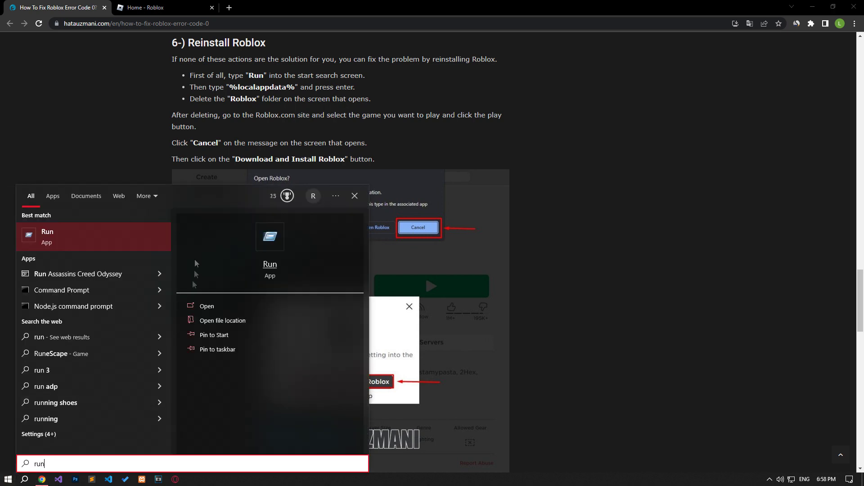
pyautogui.click(128, 237)
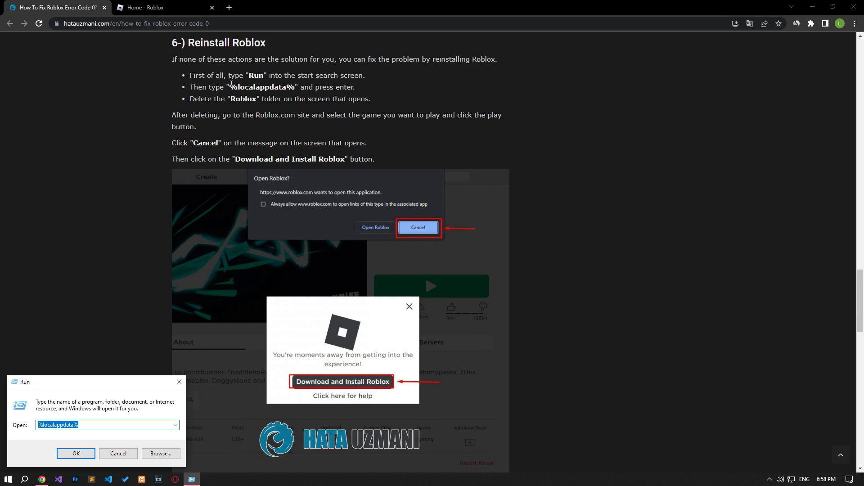
pyautogui.moveTo(229, 87); pyautogui.dragTo(295, 87)
pyautogui.press('super+c')
pyautogui.rightClick(293, 88)
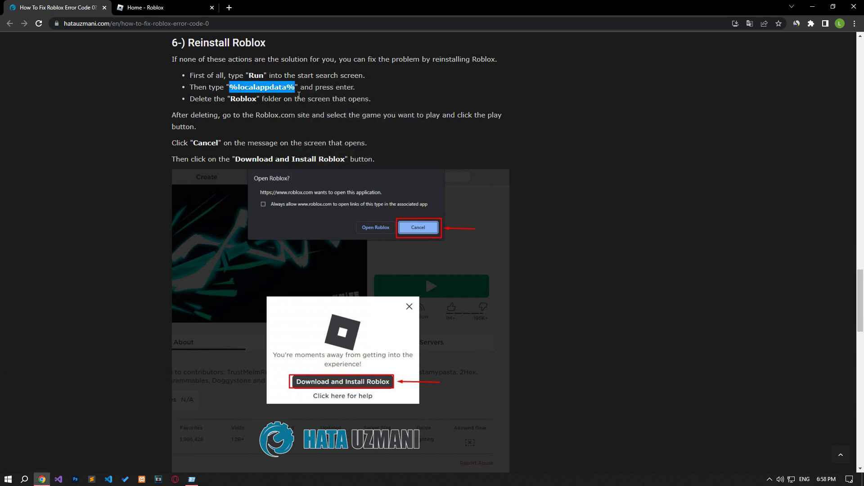
pyautogui.press('super+r')
pyautogui.rightClick(55, 425)
pyautogui.click(77, 338)
pyautogui.click(77, 454)
# Delete the Roblox folder from AppData\Local, close File Explorer, and return to the Roblox tab.
pyautogui.write('r')
pyautogui.click(162, 196)
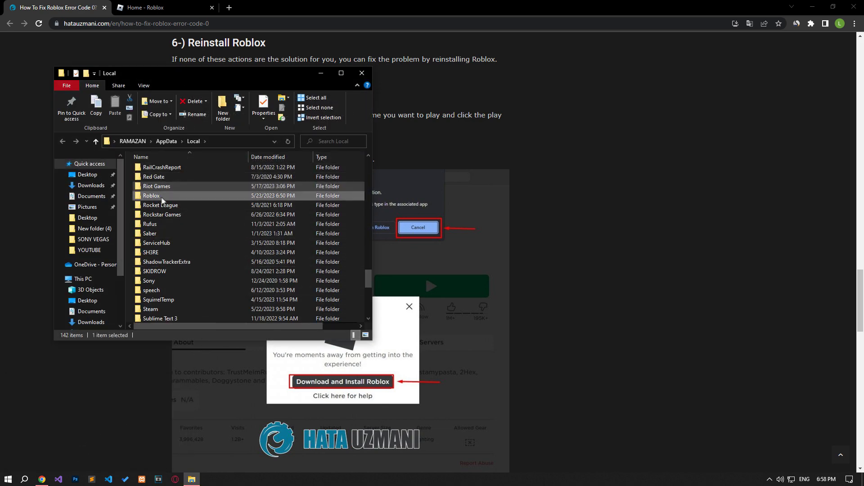
pyautogui.rightClick(167, 199)
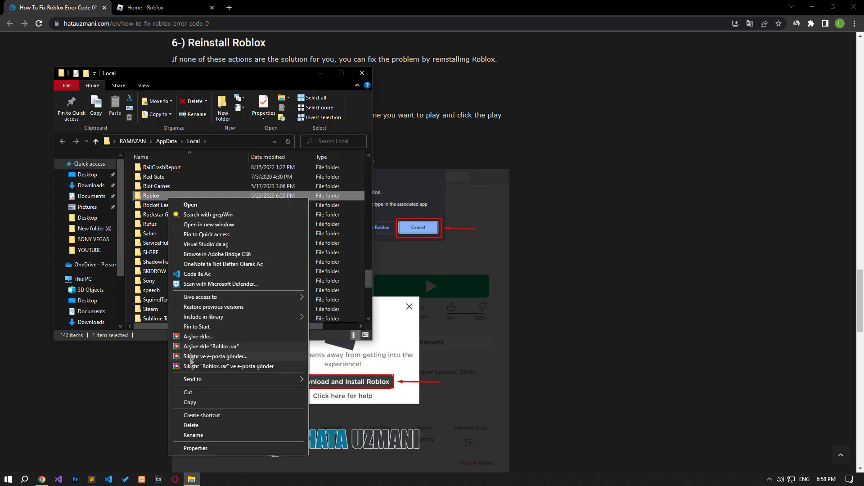
pyautogui.click(192, 426)
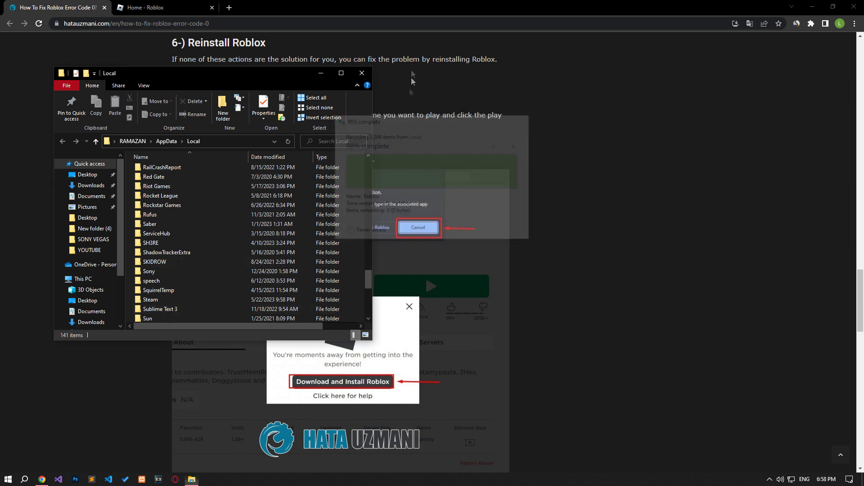
pyautogui.click(361, 73)
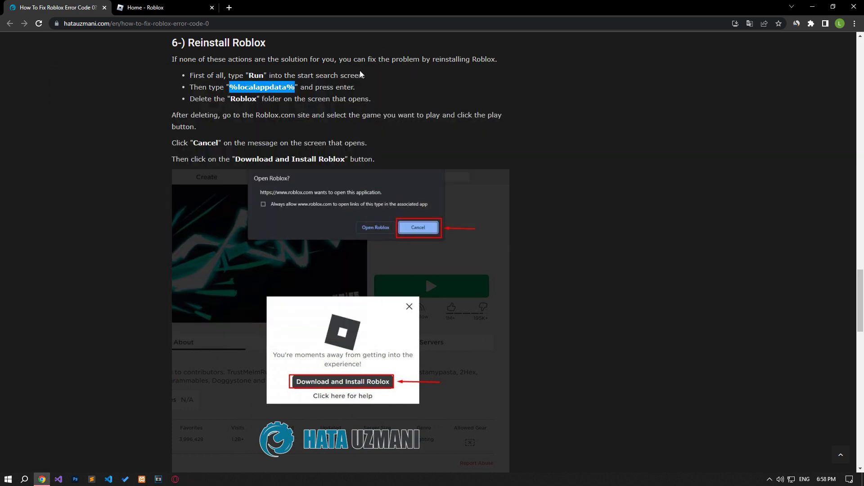
pyautogui.click(158, 7)
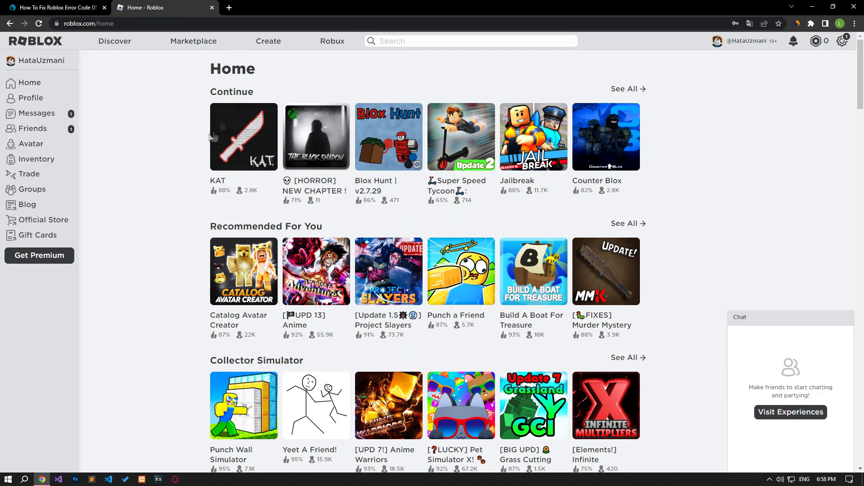
# Download and run the Roblox installer from the KAT game page, then launch KAT again.
pyautogui.click(241, 137)
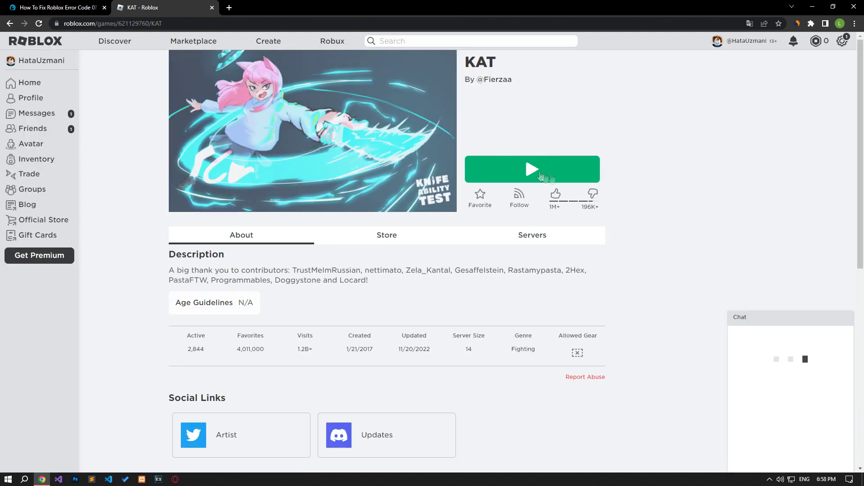
pyautogui.click(525, 164)
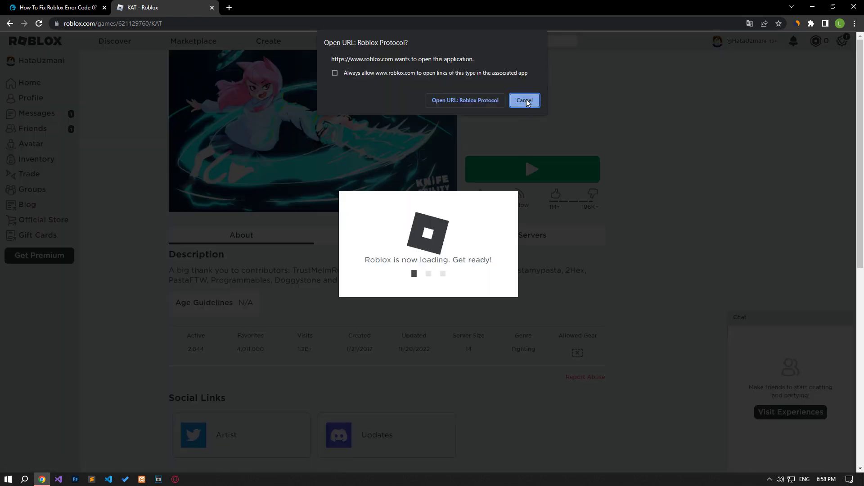
pyautogui.click(528, 101)
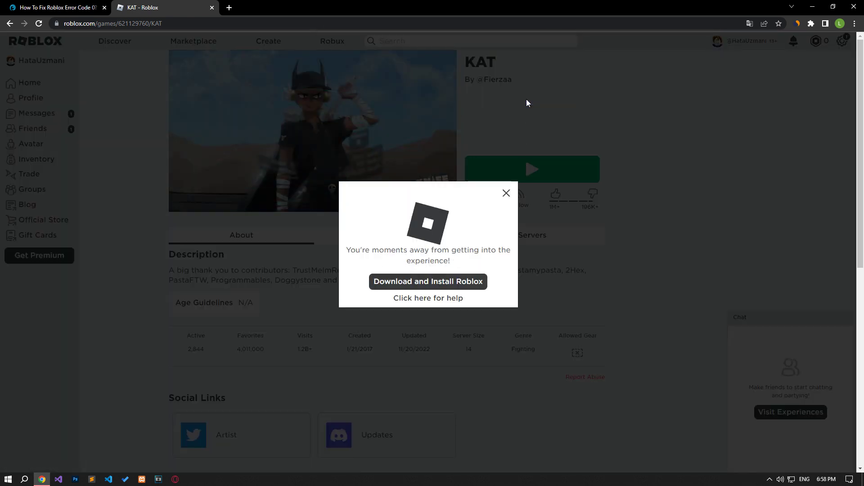
pyautogui.click(441, 290)
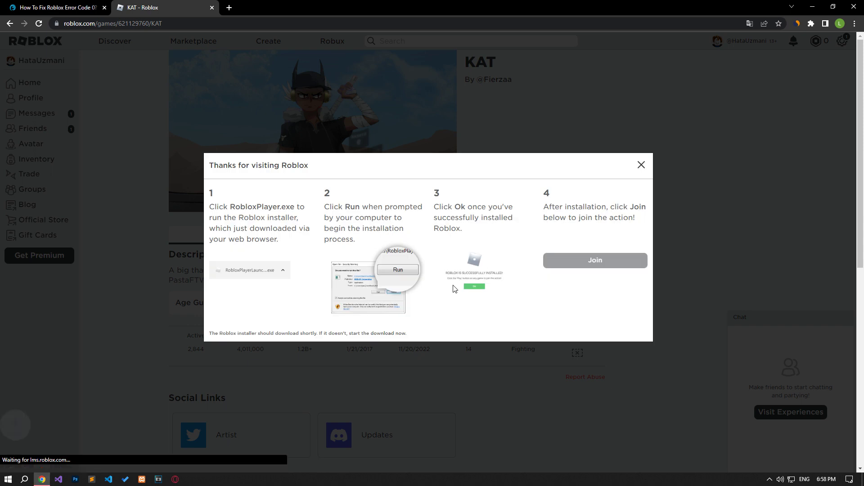
pyautogui.click(45, 460)
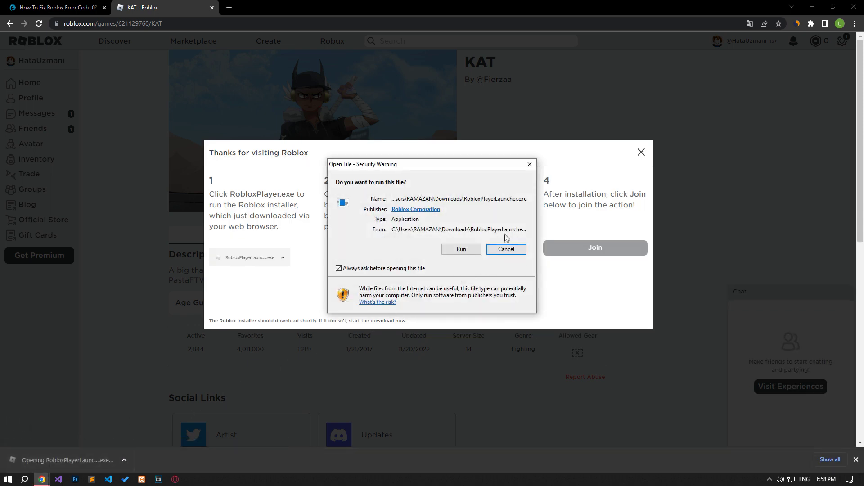
pyautogui.click(460, 250)
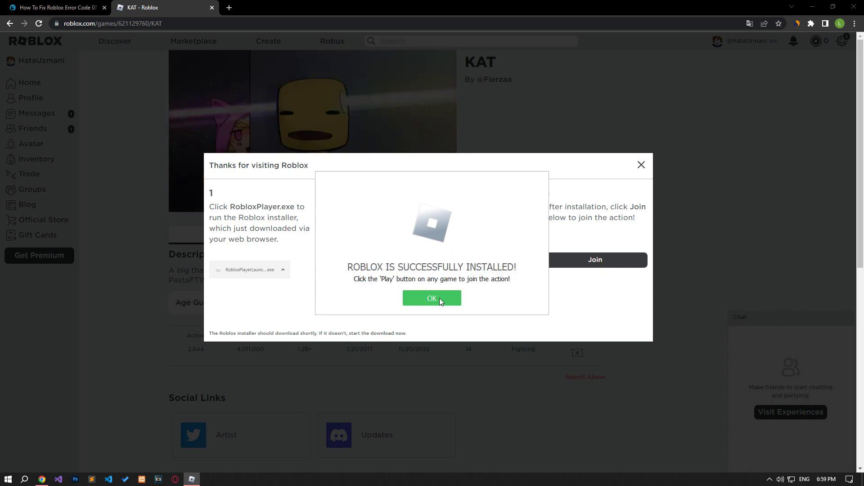
pyautogui.click(439, 298)
pyautogui.click(639, 173)
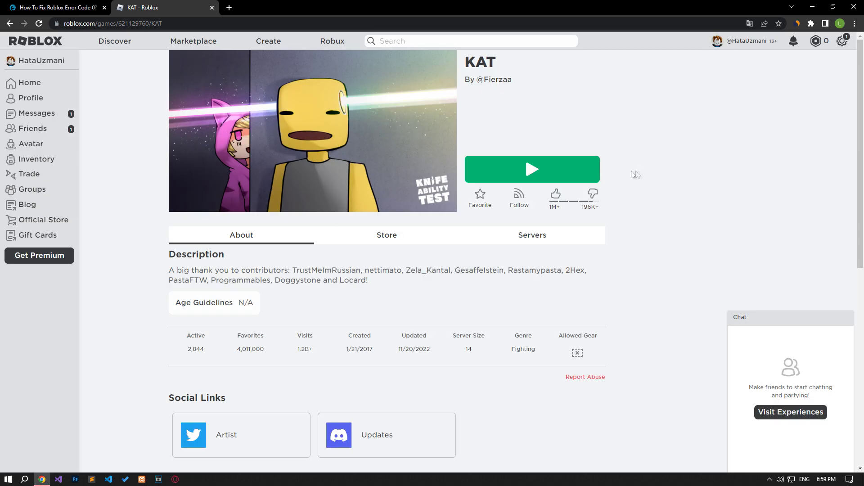
pyautogui.click(537, 169)
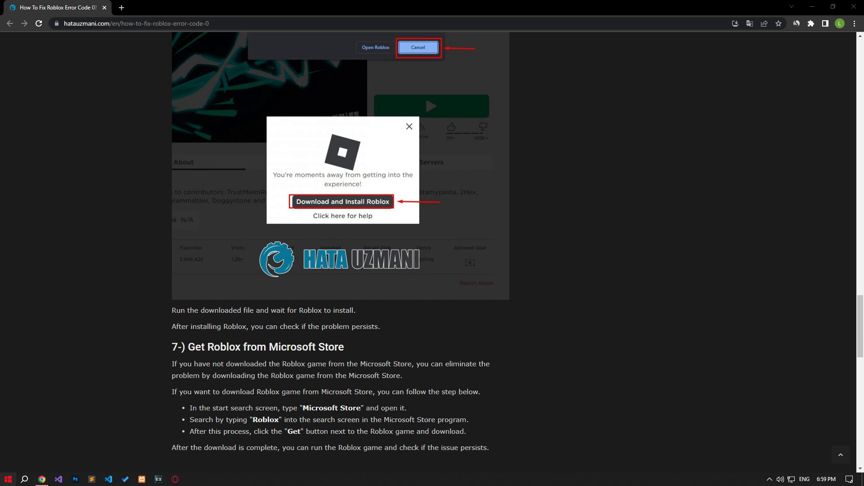
# Open Windows search to look for the Microsoft Store.
pyautogui.click(8, 479)
# Launch Microsoft Store, search for 'roblox', and open the Roblox game listing.
pyautogui.write('microsoft')
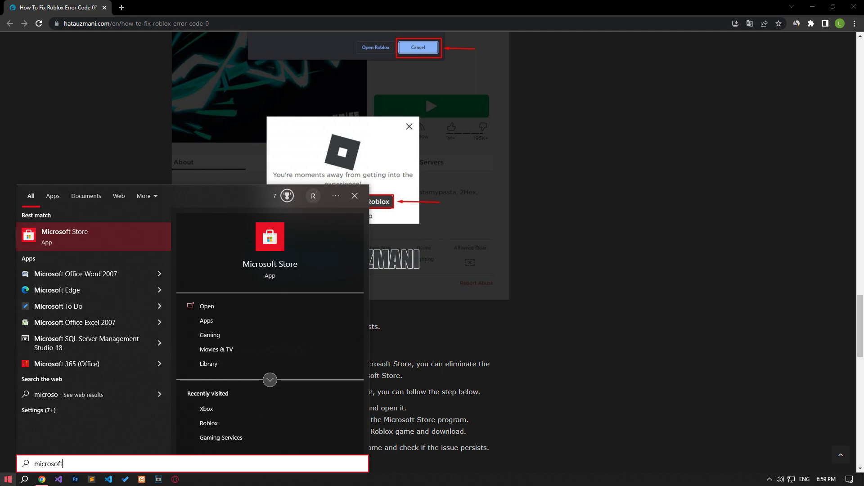
pyautogui.click(75, 234)
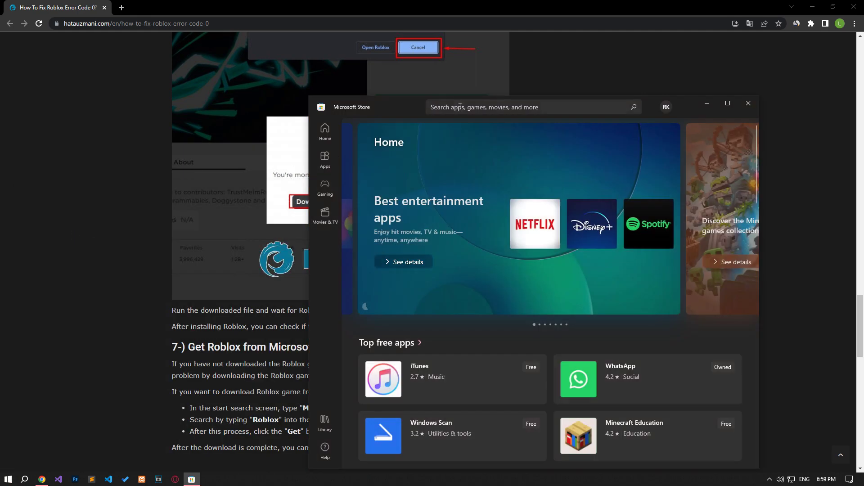
pyautogui.click(460, 107)
pyautogui.write('roblox')
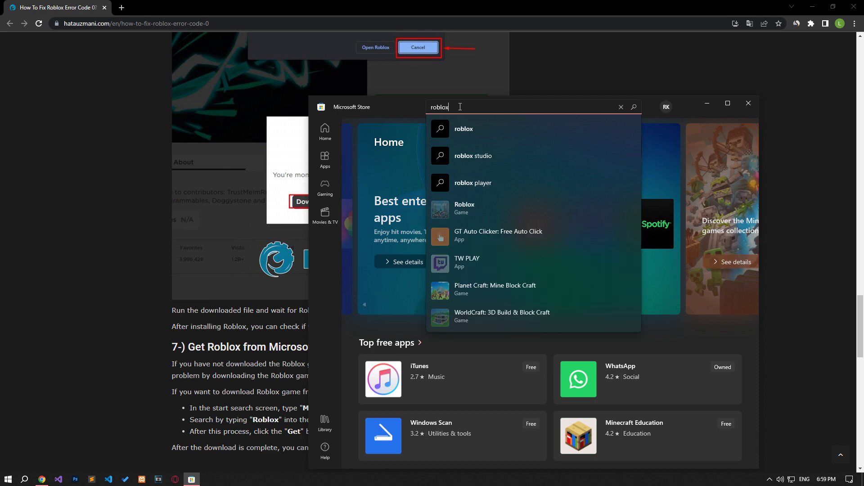
pyautogui.click(481, 210)
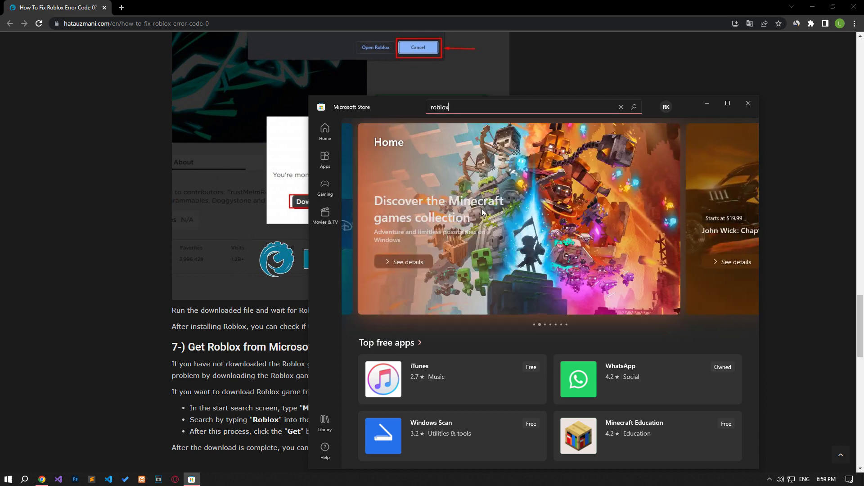